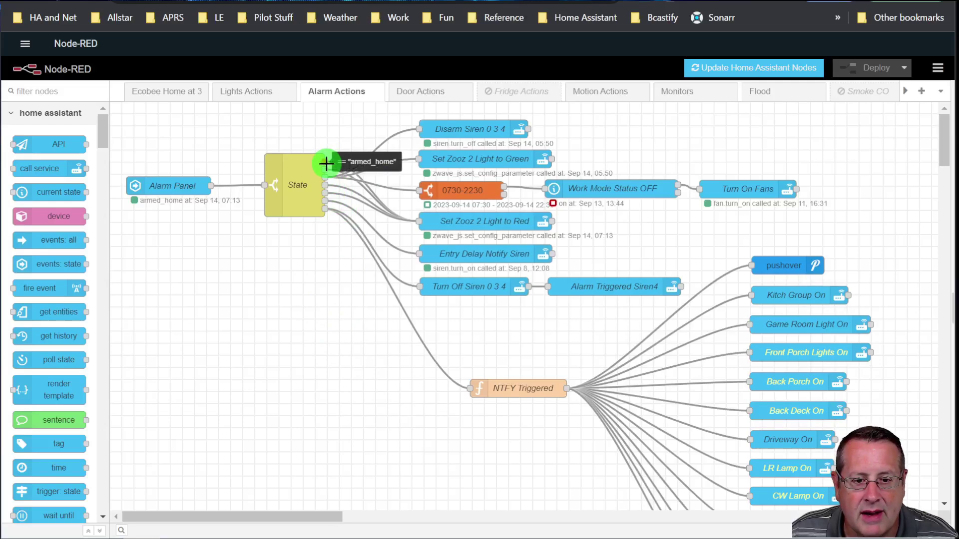
- Examine the Alarm Actions flow, from the State switch outputs to the NTFY Triggered function and all its connected light nodes
{"action": "left_click_drag", "start_coordinate": [326, 164], "coordinate": [444, 224]}
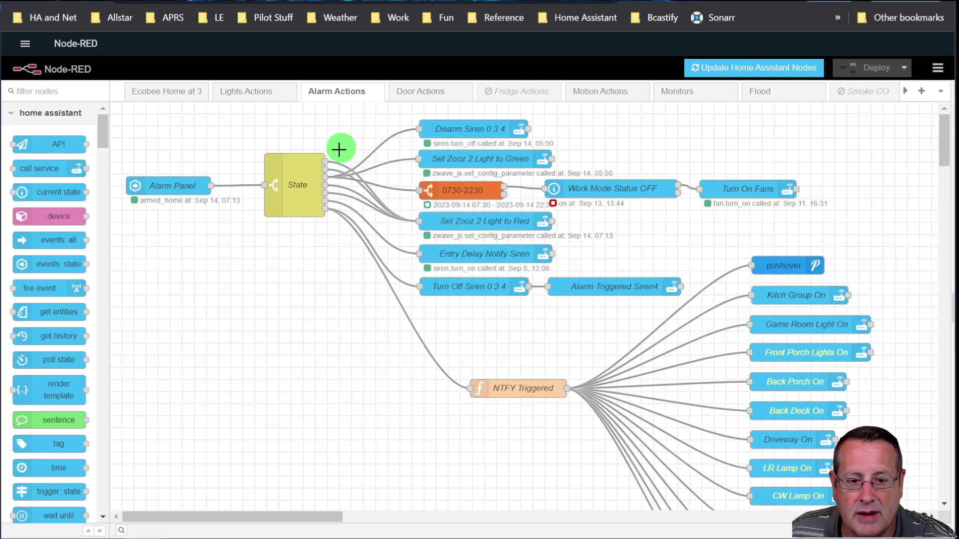
{"action": "mouse_move", "coordinate": [323, 165]}
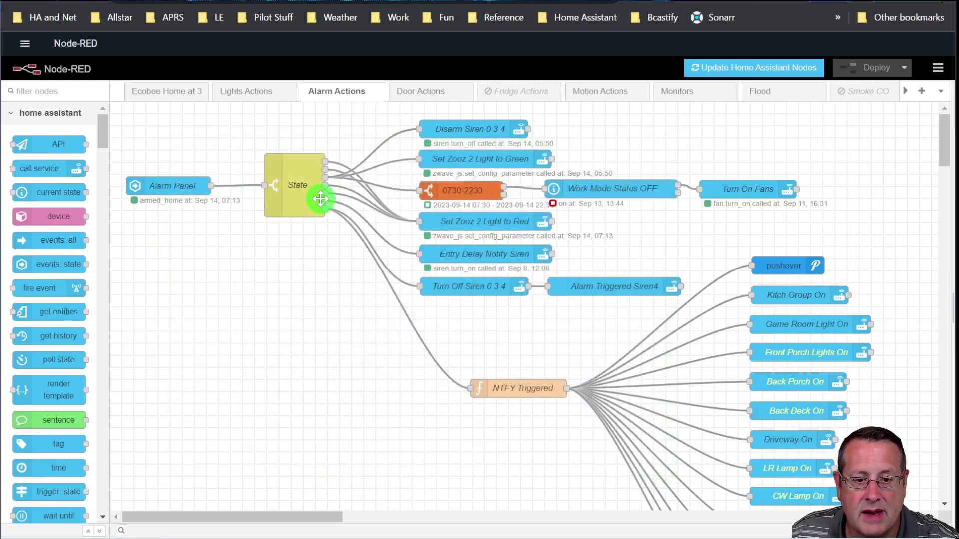
{"action": "mouse_move", "coordinate": [325, 202]}
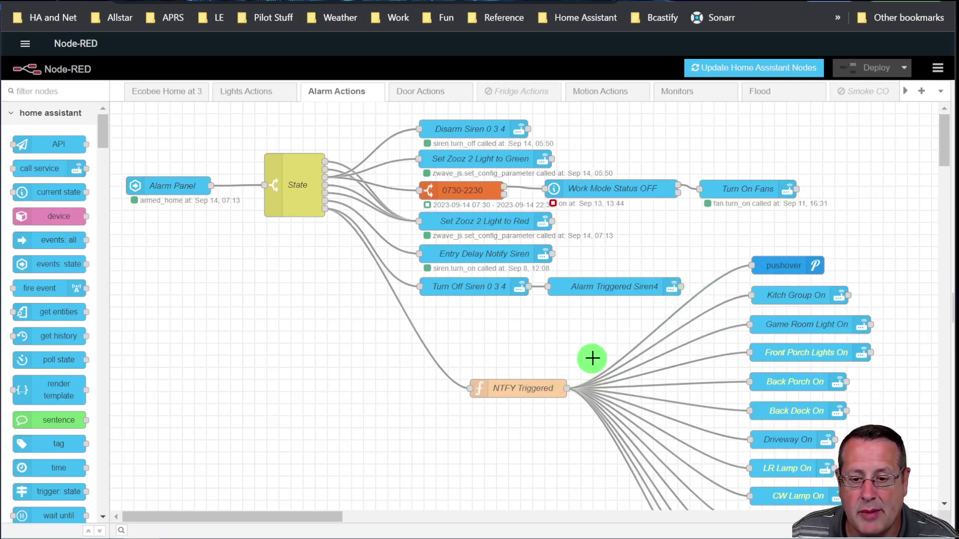
{"action": "scroll", "coordinate": [592, 355], "scroll_direction": "down", "scroll_amount": 5}
{"action": "scroll", "coordinate": [796, 278], "scroll_direction": "down", "scroll_amount": 3}
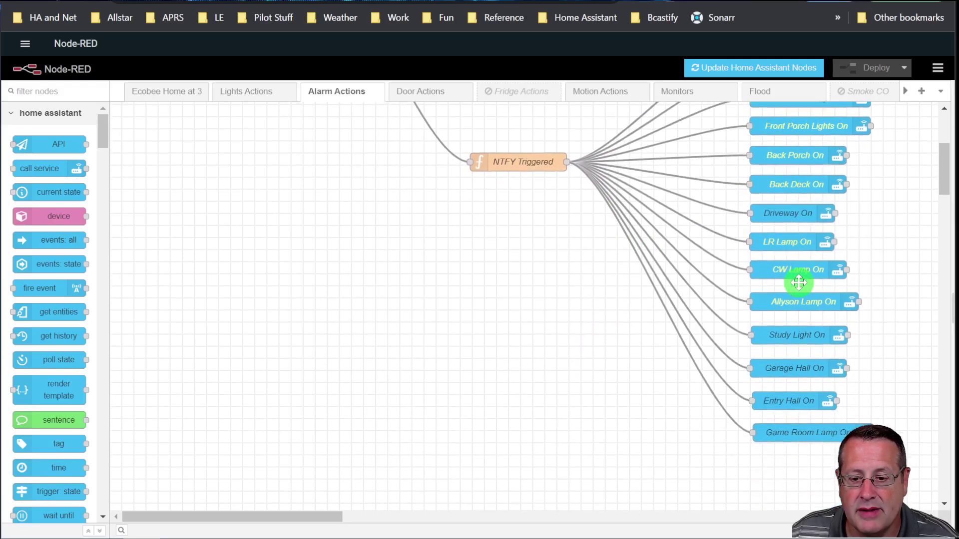
{"action": "scroll", "coordinate": [671, 392], "scroll_direction": "up", "scroll_amount": 3}
{"action": "scroll", "coordinate": [624, 379], "scroll_direction": "up", "scroll_amount": 5}
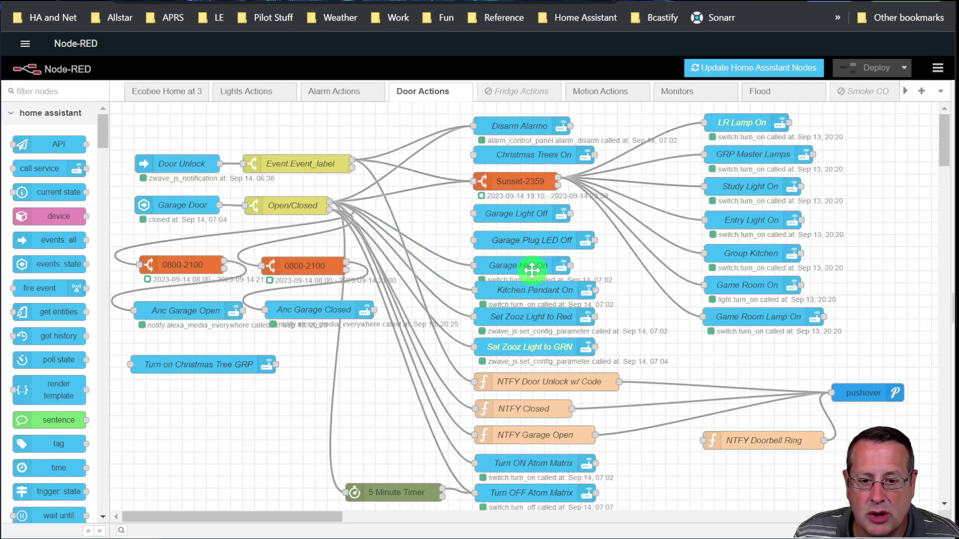
- Examine the Open/Closed switch's connections in the Door Actions flow and the Sunset to Sunrise node in the Lights Actions flow
{"action": "left_click", "coordinate": [349, 208]}
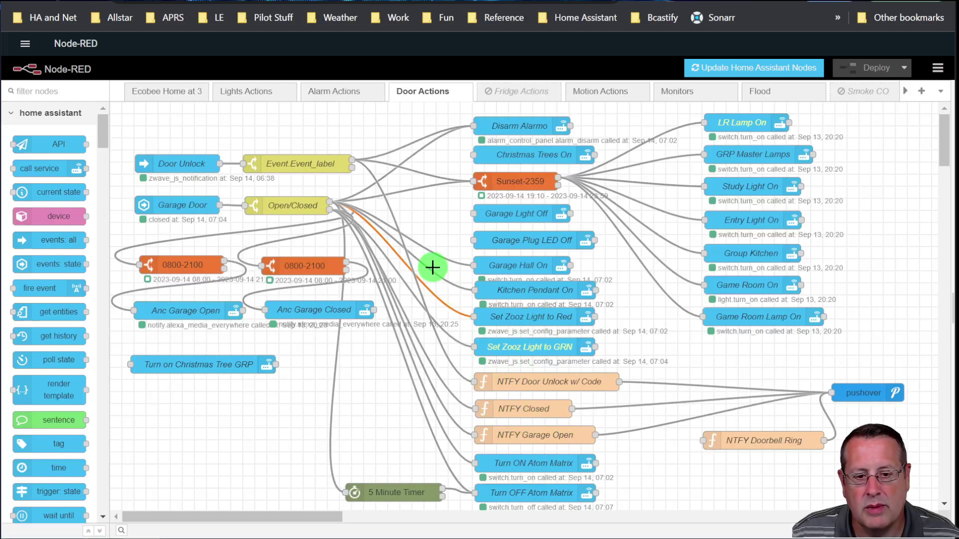
{"action": "scroll", "coordinate": [477, 422], "scroll_direction": "down", "scroll_amount": 2}
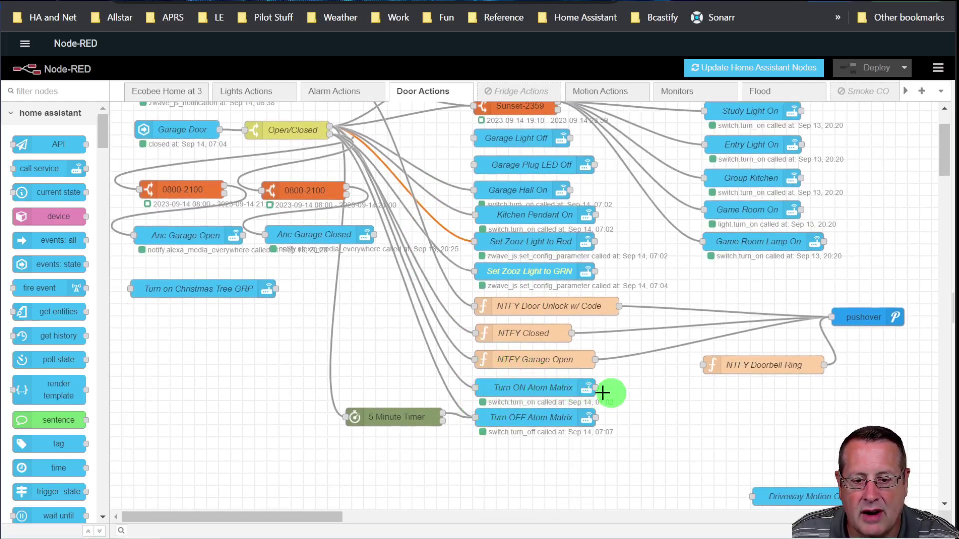
{"action": "scroll", "coordinate": [647, 443], "scroll_direction": "up", "scroll_amount": 2}
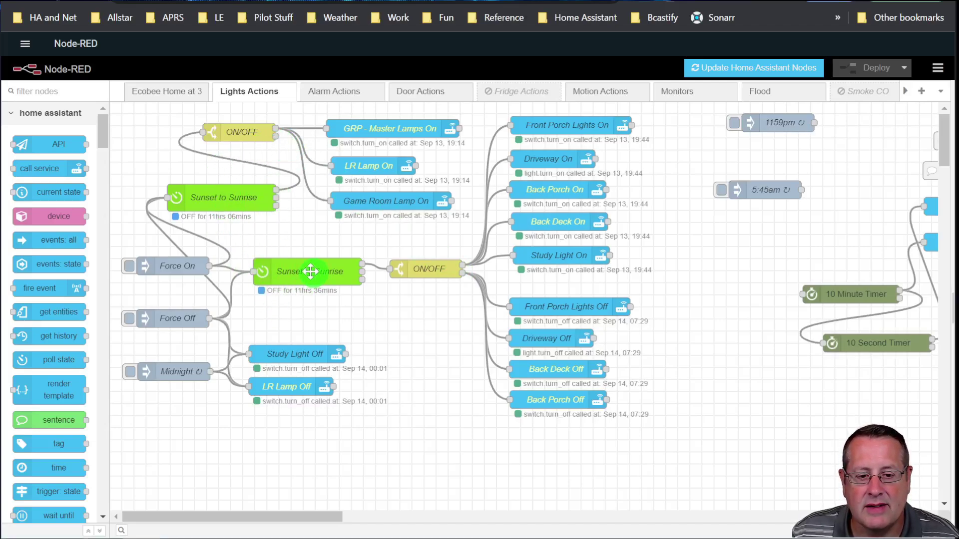
{"action": "left_click", "coordinate": [229, 199]}
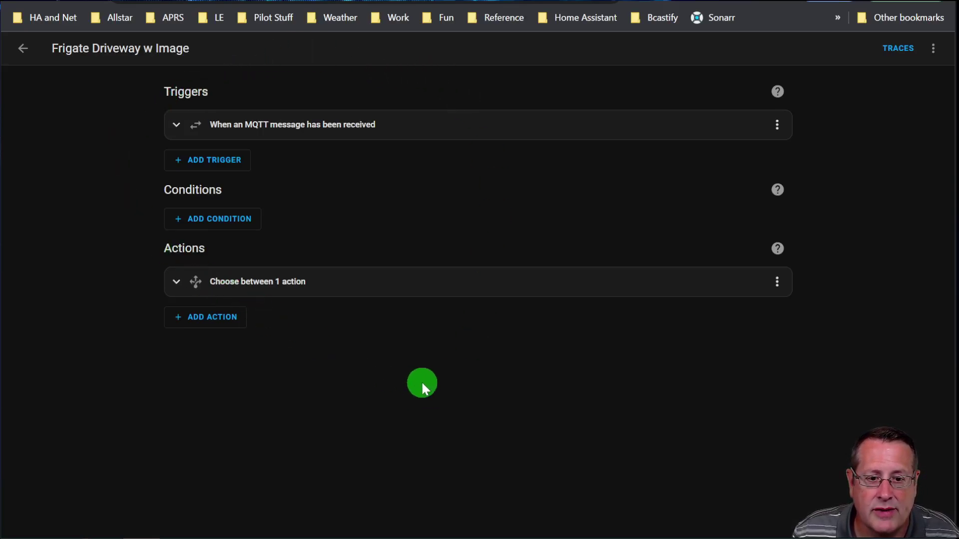
- Review the Frigate Driveway w Image automation's MQTT trigger and, in the code editor, its YAML conditions and cooldown variable
{"action": "left_click", "coordinate": [170, 125]}
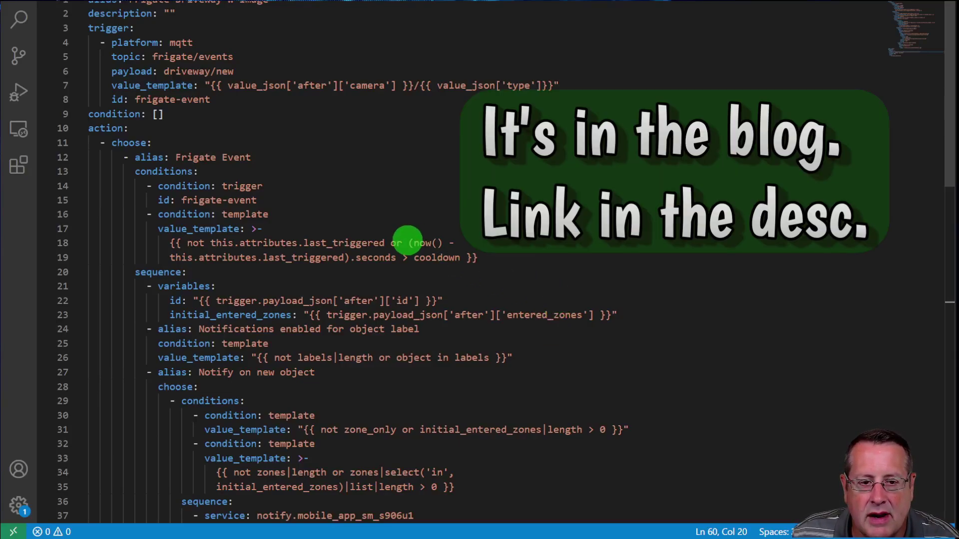
{"action": "scroll", "coordinate": [402, 241], "scroll_direction": "down", "scroll_amount": 3}
{"action": "scroll", "coordinate": [407, 240], "scroll_direction": "up", "scroll_amount": 1}
{"action": "scroll", "coordinate": [407, 240], "scroll_direction": "up", "scroll_amount": 2}
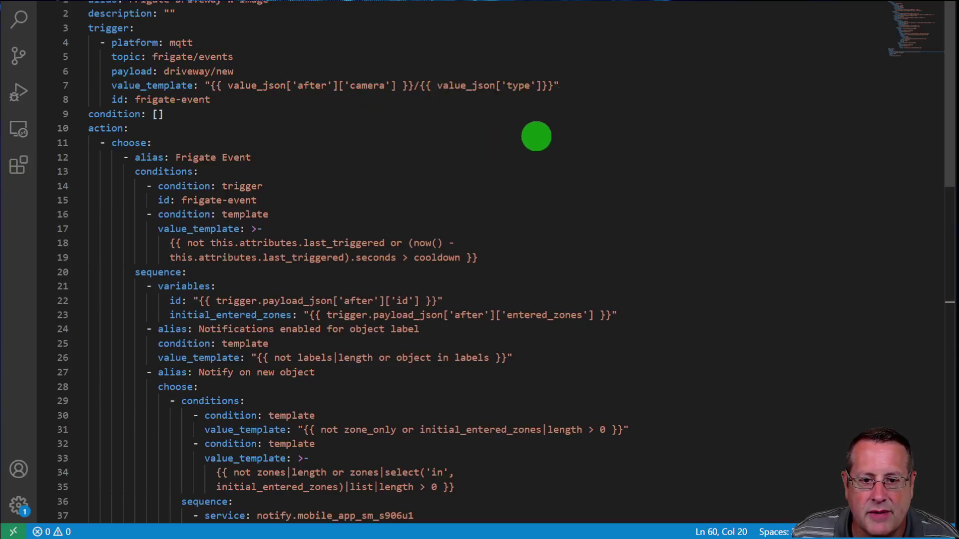
{"action": "scroll", "coordinate": [308, 126], "scroll_direction": "down", "scroll_amount": 2}
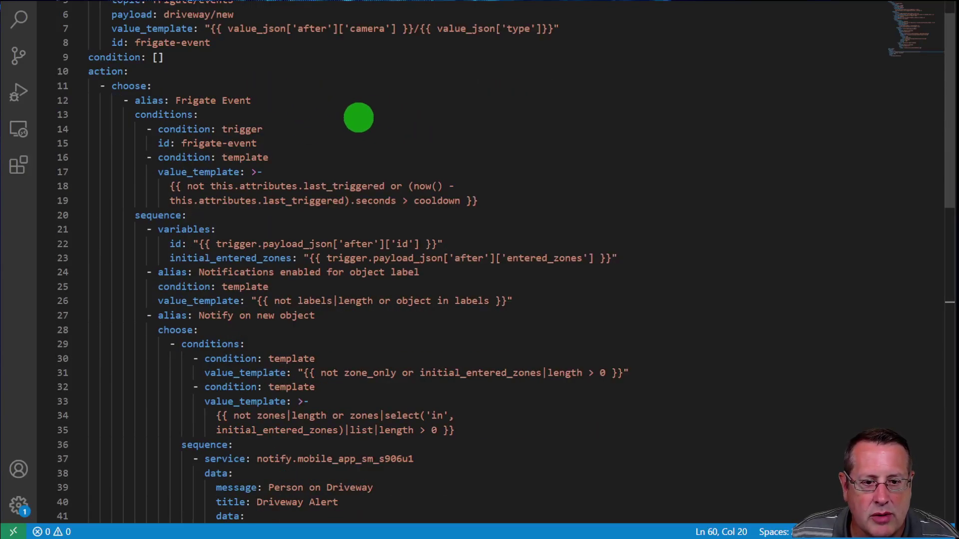
{"action": "scroll", "coordinate": [358, 117], "scroll_direction": "down", "scroll_amount": 2}
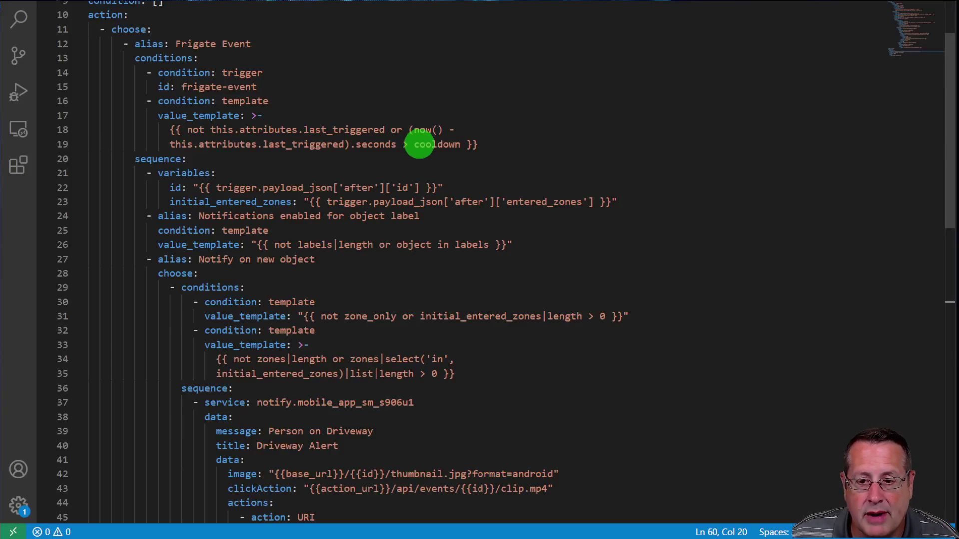
{"action": "scroll", "coordinate": [414, 142], "scroll_direction": "down", "scroll_amount": 13}
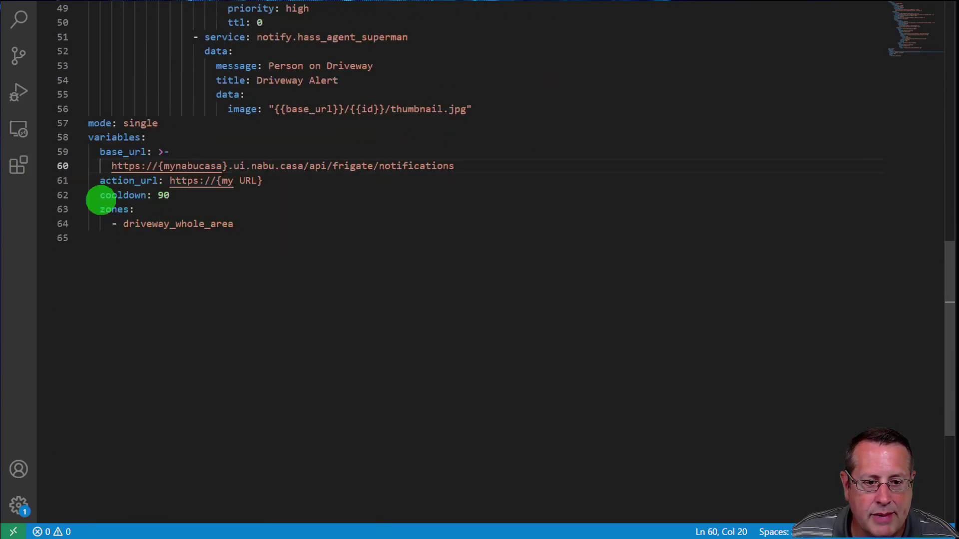
{"action": "scroll", "coordinate": [544, 332], "scroll_direction": "up", "scroll_amount": 16}
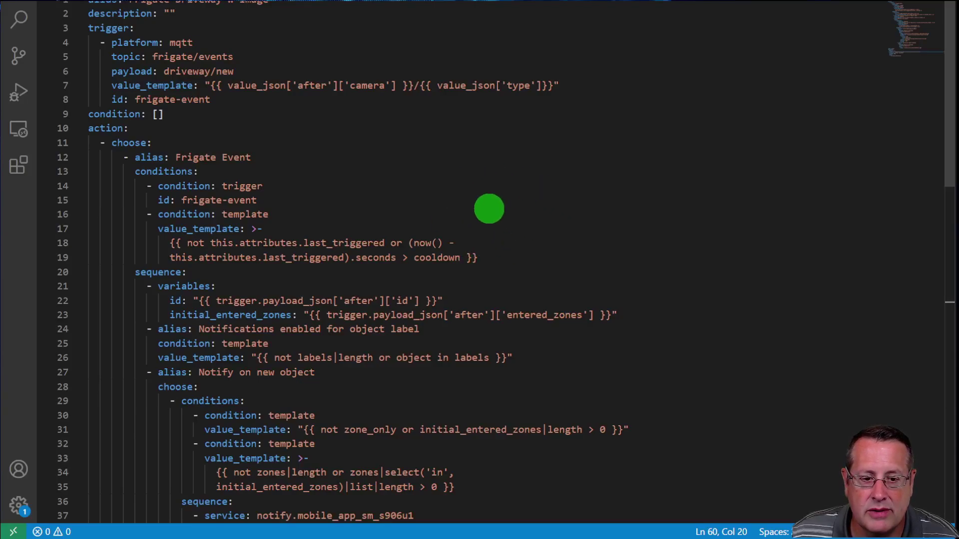
- Compare the zone conditions in the driveway automation's YAML with the zones variable at the end of the file
{"action": "scroll", "coordinate": [409, 190], "scroll_direction": "down", "scroll_amount": 3}
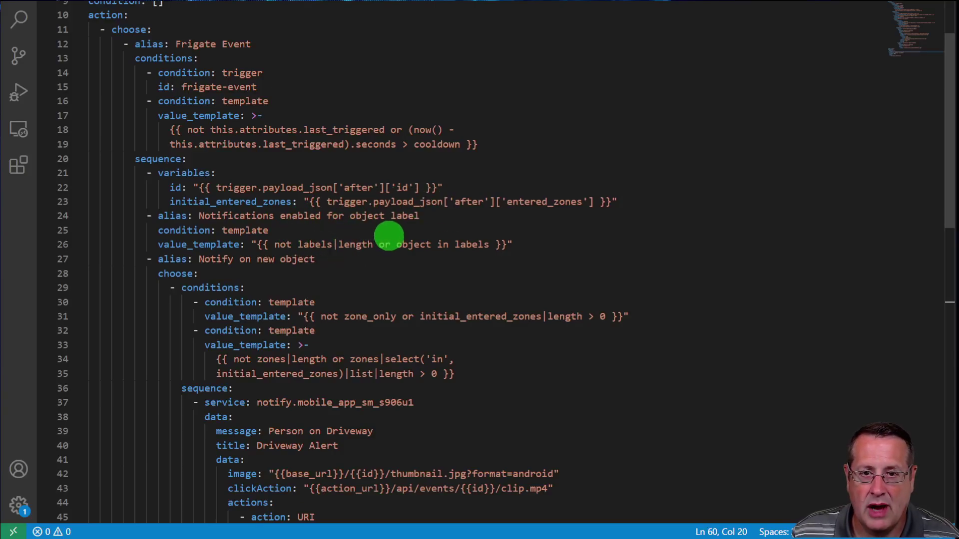
{"action": "scroll", "coordinate": [389, 236], "scroll_direction": "down", "scroll_amount": 8}
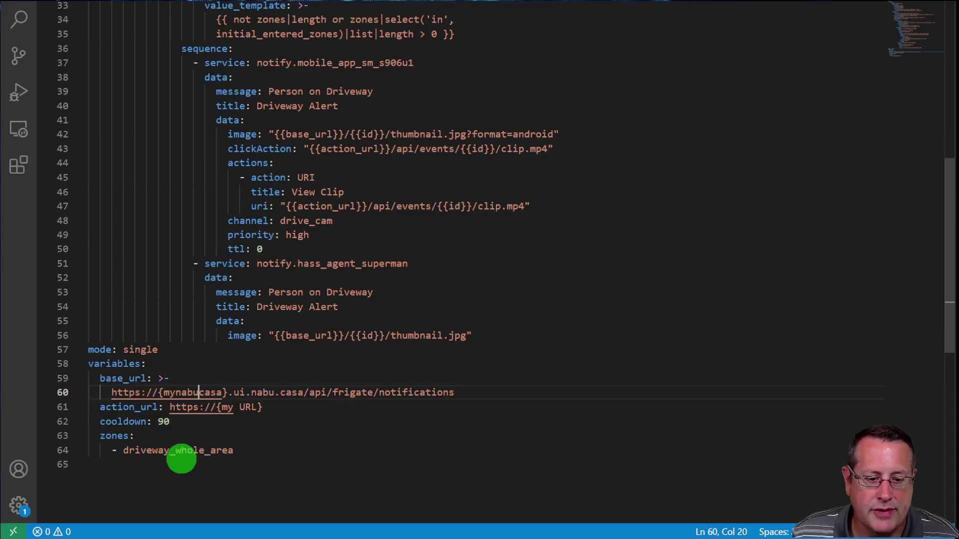
{"action": "scroll", "coordinate": [439, 430], "scroll_direction": "up", "scroll_amount": 8}
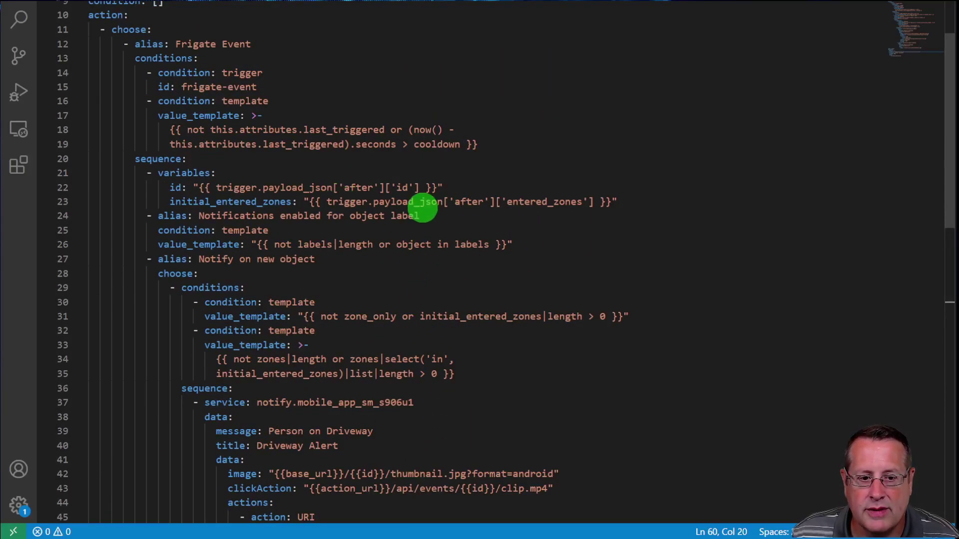
{"action": "scroll", "coordinate": [404, 209], "scroll_direction": "down", "scroll_amount": 3}
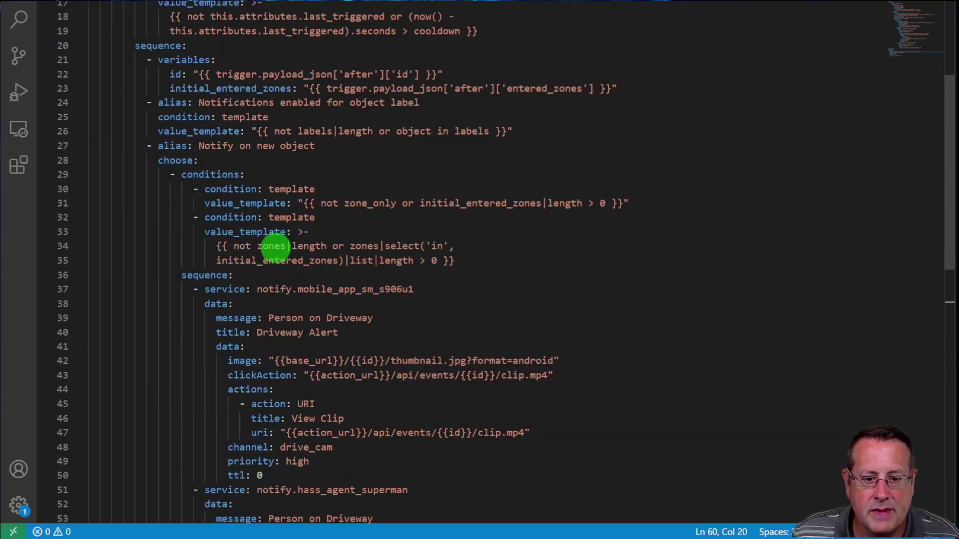
- Examine the two notify service calls in the YAML, including their image, clip link and the URL variables they use
{"action": "scroll", "coordinate": [274, 246], "scroll_direction": "down", "scroll_amount": 2}
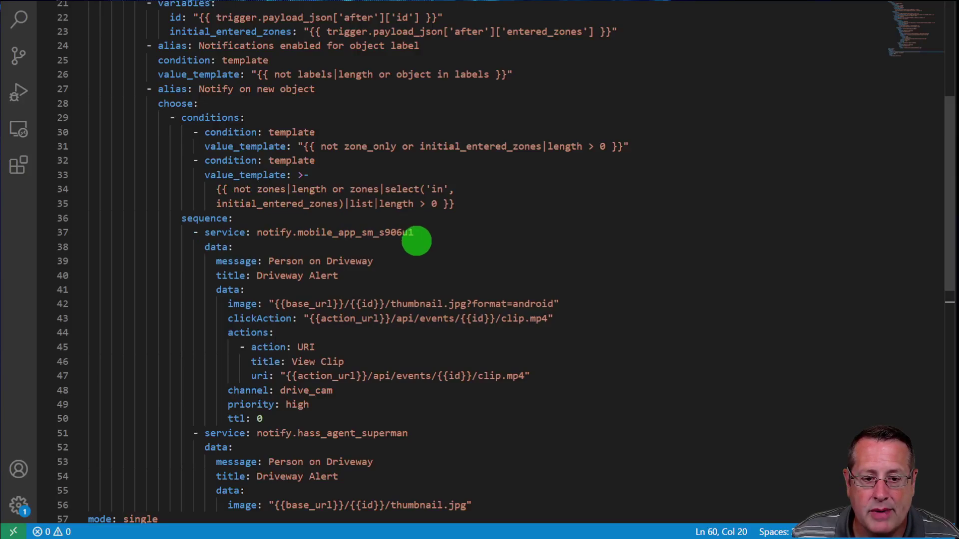
{"action": "scroll", "coordinate": [409, 232], "scroll_direction": "down", "scroll_amount": 2}
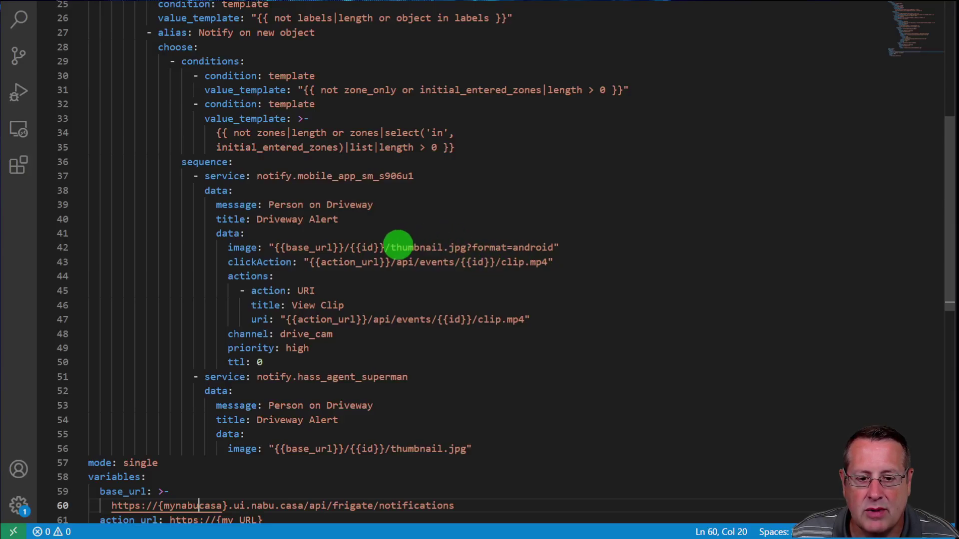
{"action": "scroll", "coordinate": [394, 255], "scroll_direction": "down", "scroll_amount": 1}
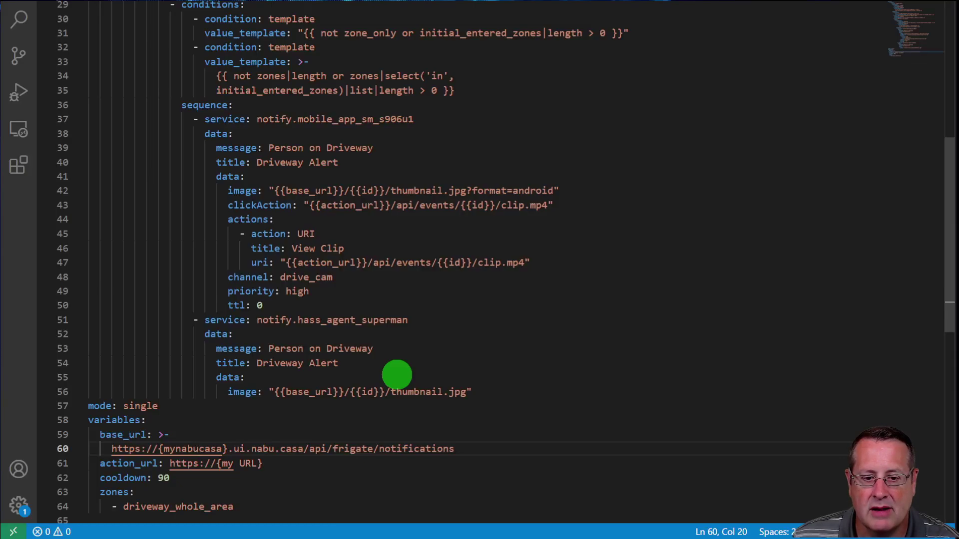
{"action": "scroll", "coordinate": [391, 354], "scroll_direction": "up", "scroll_amount": 2}
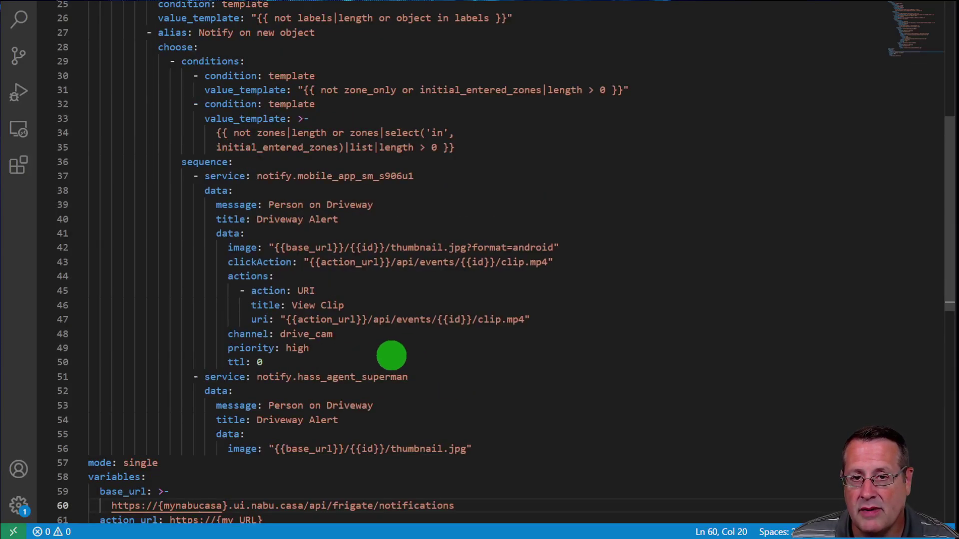
{"action": "scroll", "coordinate": [395, 352], "scroll_direction": "down", "scroll_amount": 2}
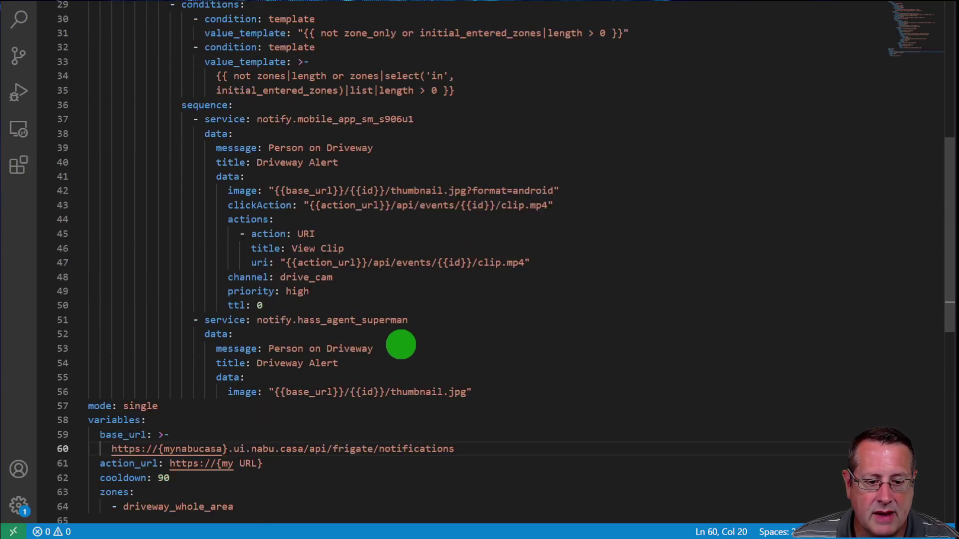
{"action": "scroll", "coordinate": [400, 345], "scroll_direction": "down", "scroll_amount": 2}
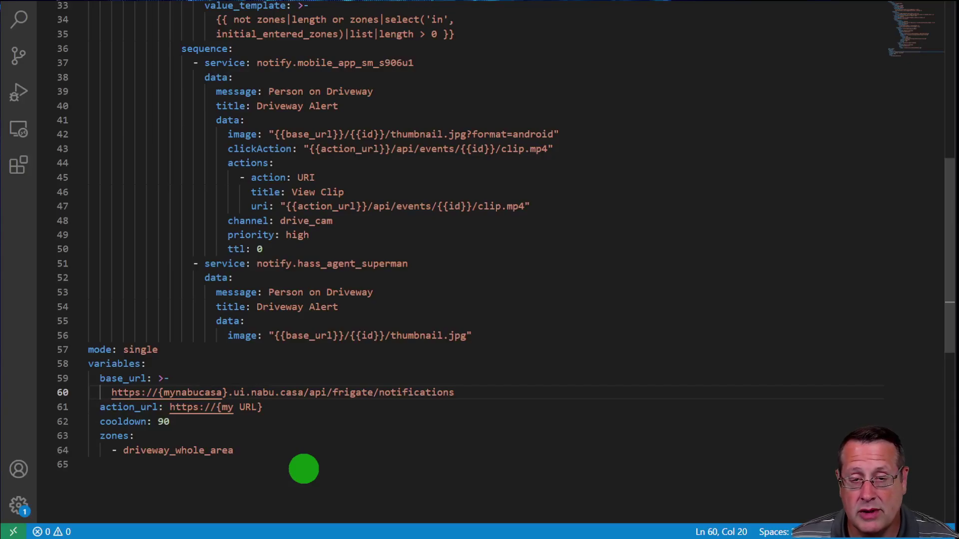
{"action": "scroll", "coordinate": [425, 389], "scroll_direction": "up", "scroll_amount": 6}
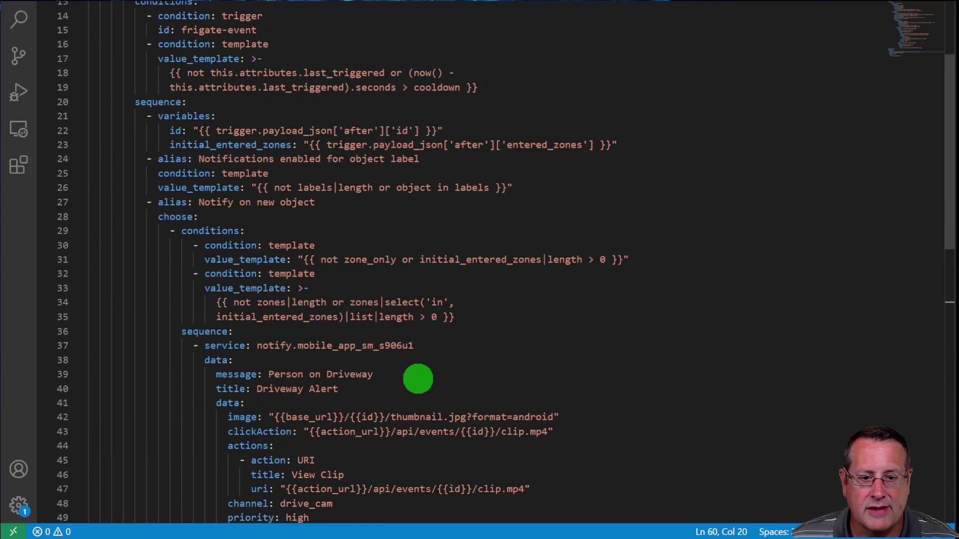
{"action": "scroll", "coordinate": [418, 378], "scroll_direction": "up", "scroll_amount": 4}
{"action": "scroll", "coordinate": [418, 379], "scroll_direction": "down", "scroll_amount": 4}
{"action": "scroll", "coordinate": [407, 375], "scroll_direction": "up", "scroll_amount": 4}
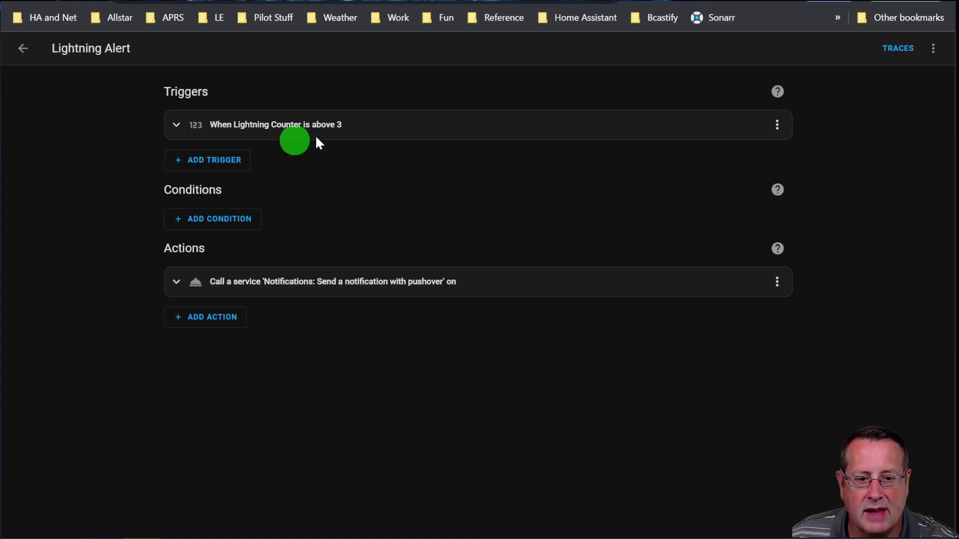
- Review the full settings of the Lightning Counter trigger in the Lightning Alert automation in Home Assistant, and collapse it again
{"action": "left_click", "coordinate": [175, 124]}
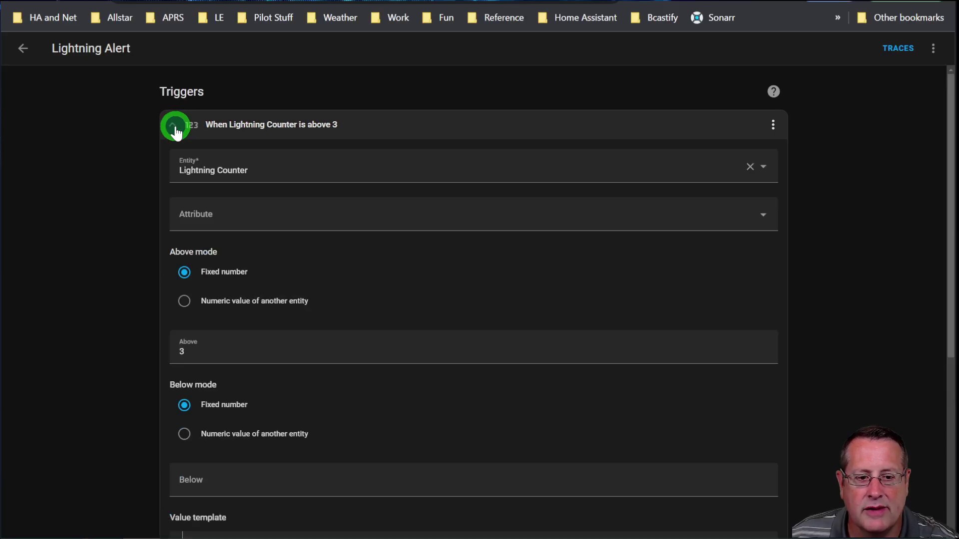
{"action": "scroll", "coordinate": [338, 277], "scroll_direction": "down", "scroll_amount": 5}
{"action": "scroll", "coordinate": [319, 270], "scroll_direction": "up", "scroll_amount": 5}
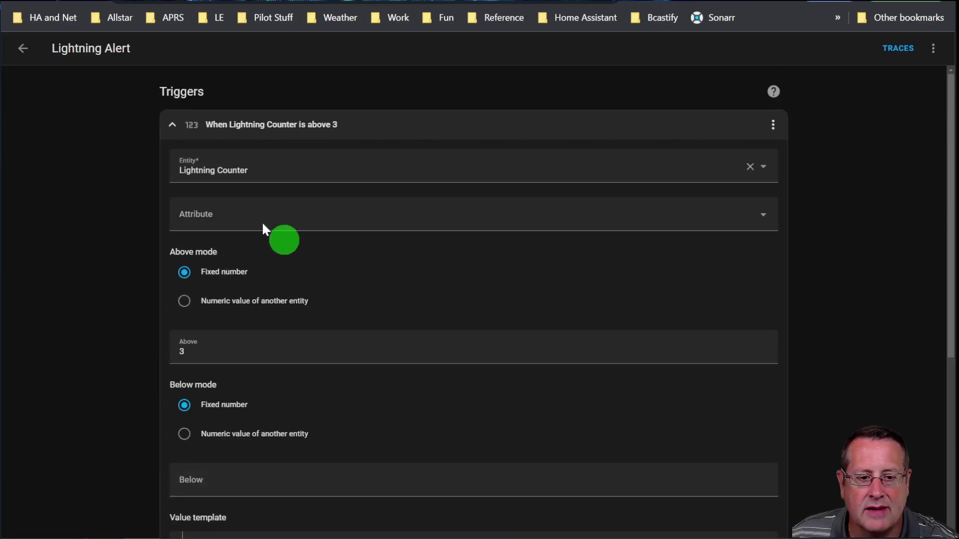
{"action": "left_click", "coordinate": [171, 127]}
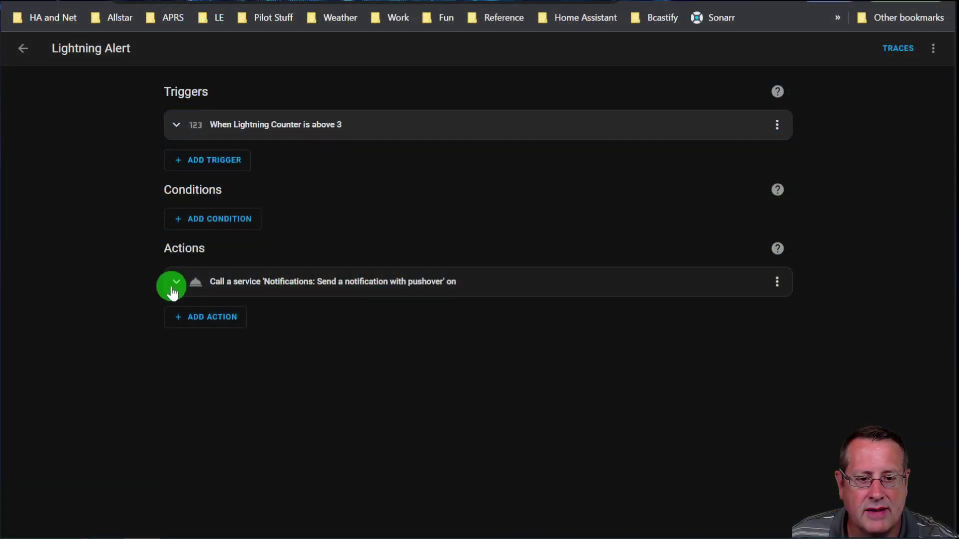
- Review the Pushover notification action's message, title and data in the Lightning Alert automation, and reopen the Lightning Counter trigger's details
{"action": "left_click", "coordinate": [175, 283]}
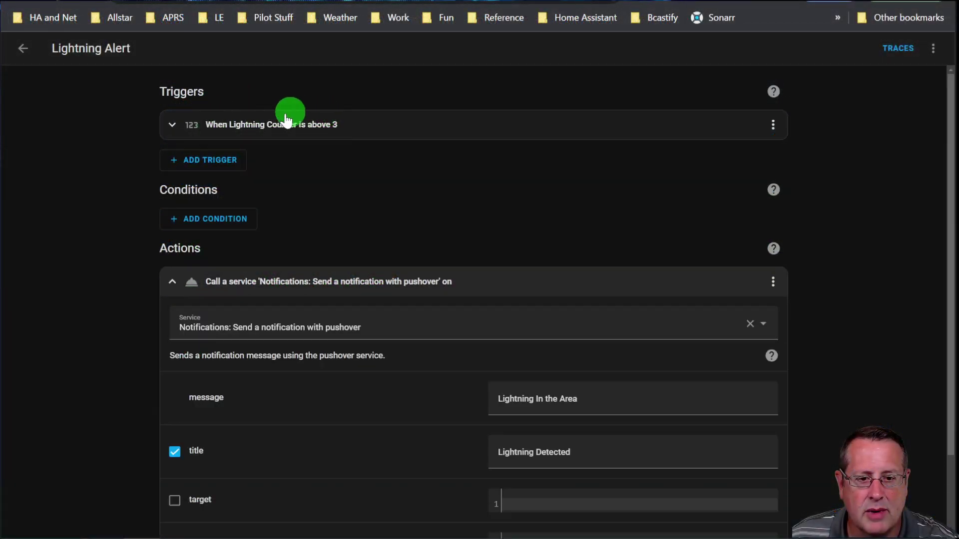
{"action": "scroll", "coordinate": [90, 352], "scroll_direction": "down", "scroll_amount": 2}
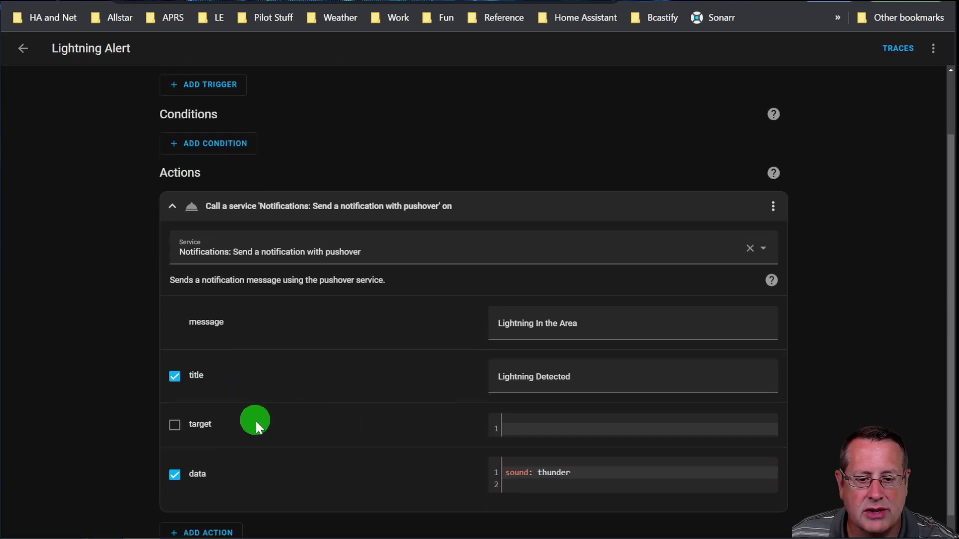
{"action": "scroll", "coordinate": [257, 424], "scroll_direction": "up", "scroll_amount": 2}
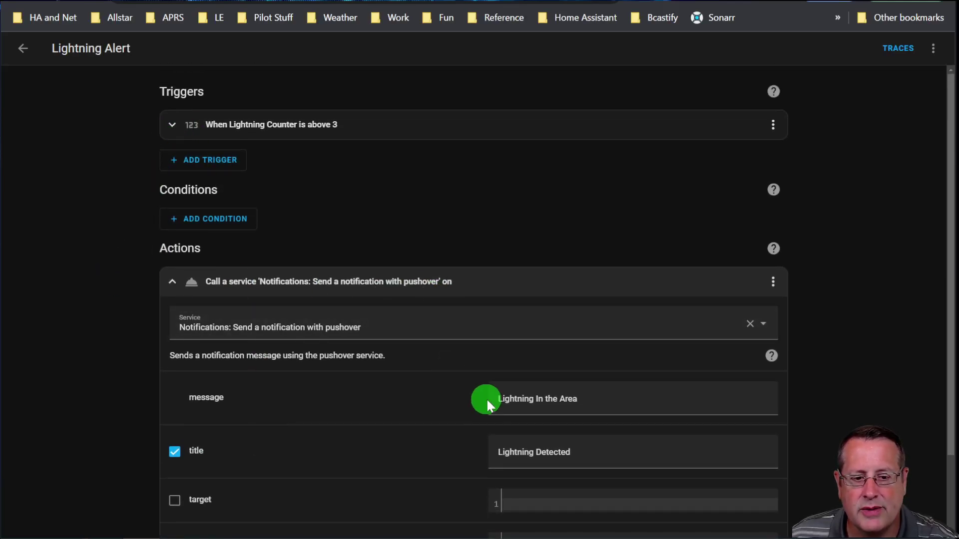
{"action": "scroll", "coordinate": [372, 375], "scroll_direction": "down", "scroll_amount": 2}
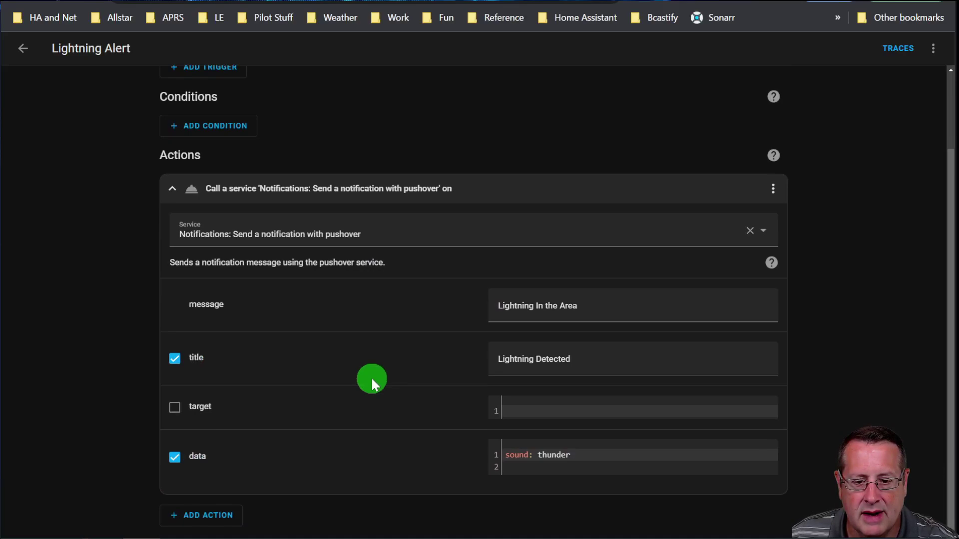
{"action": "scroll", "coordinate": [168, 126], "scroll_direction": "up", "scroll_amount": 2}
{"action": "left_click", "coordinate": [171, 124]}
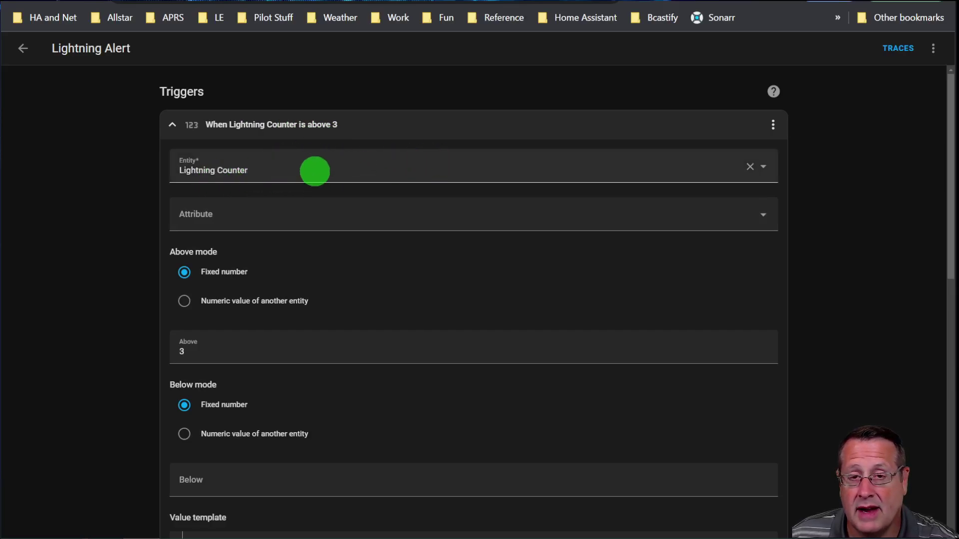
- Check the entity choices and remaining settings of the Lightning Counter trigger, and review the Pushover notification action below it
{"action": "left_click", "coordinate": [315, 171]}
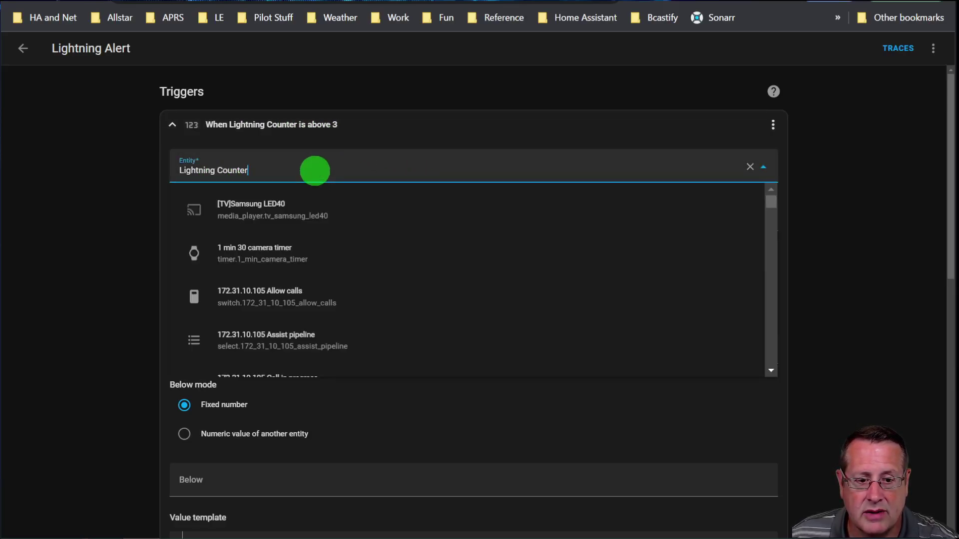
{"action": "left_click", "coordinate": [94, 212]}
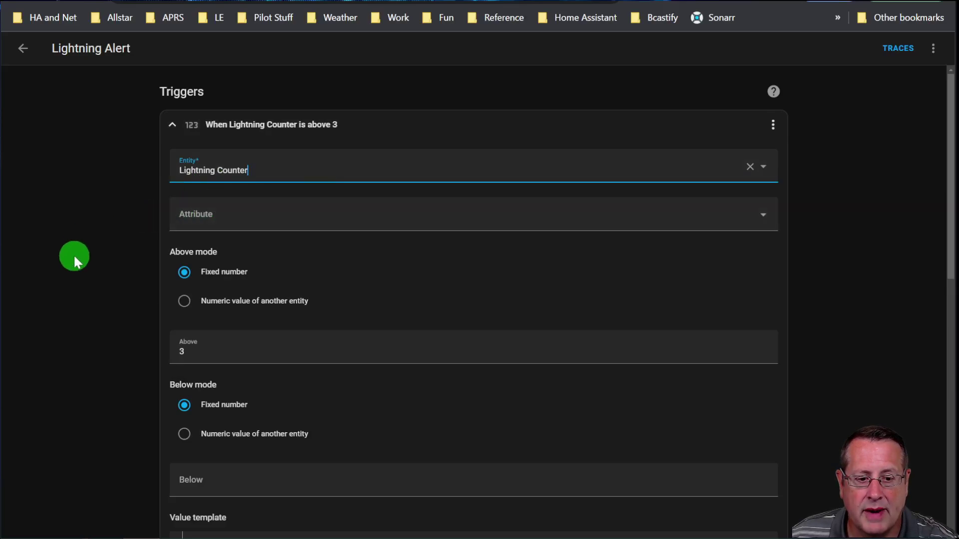
{"action": "scroll", "coordinate": [73, 253], "scroll_direction": "down", "scroll_amount": 1}
{"action": "scroll", "coordinate": [82, 262], "scroll_direction": "down", "scroll_amount": 3}
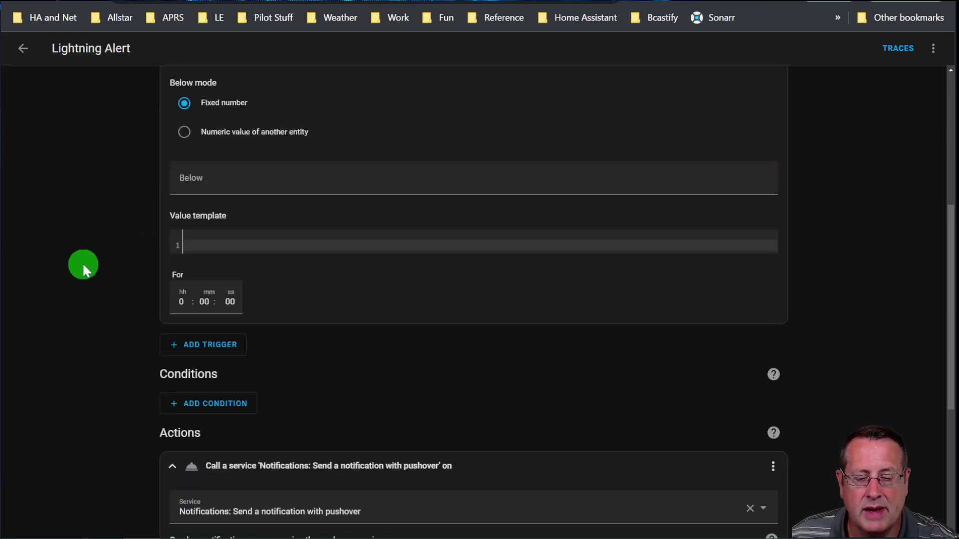
{"action": "scroll", "coordinate": [91, 272], "scroll_direction": "down", "scroll_amount": 2}
{"action": "scroll", "coordinate": [91, 272], "scroll_direction": "down", "scroll_amount": 2}
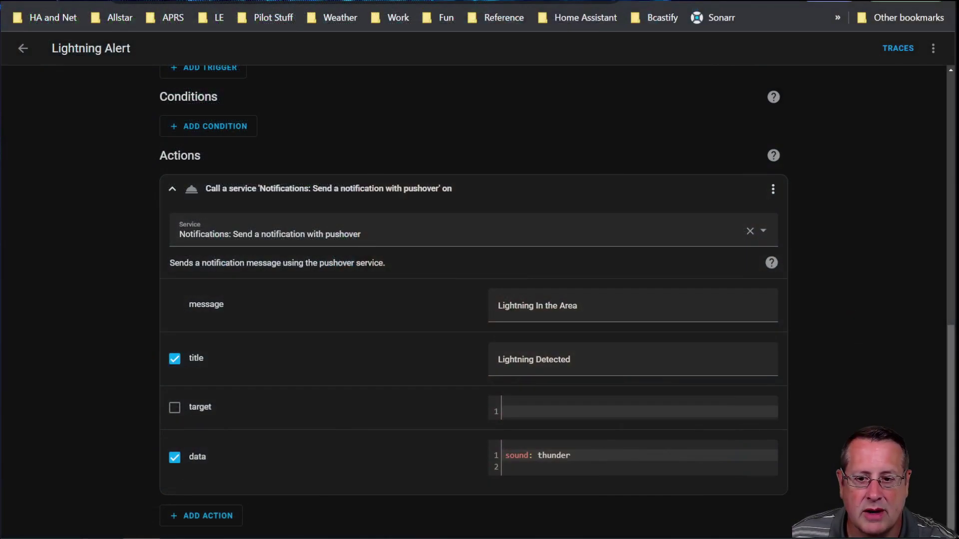
- View the Lightning Alert automation as YAML, and return to the list of automations
{"action": "left_click", "coordinate": [943, 54]}
{"action": "left_click", "coordinate": [934, 254]}
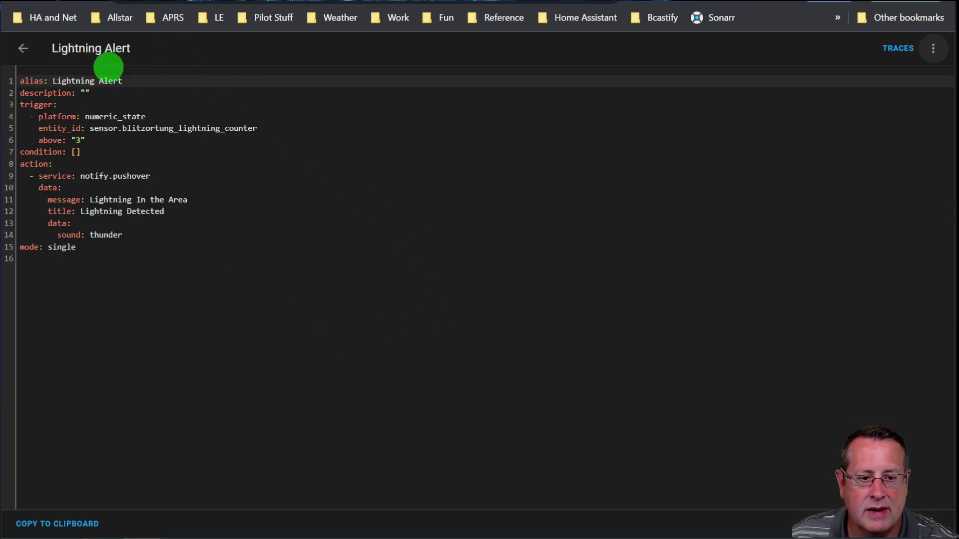
{"action": "left_click", "coordinate": [20, 50]}
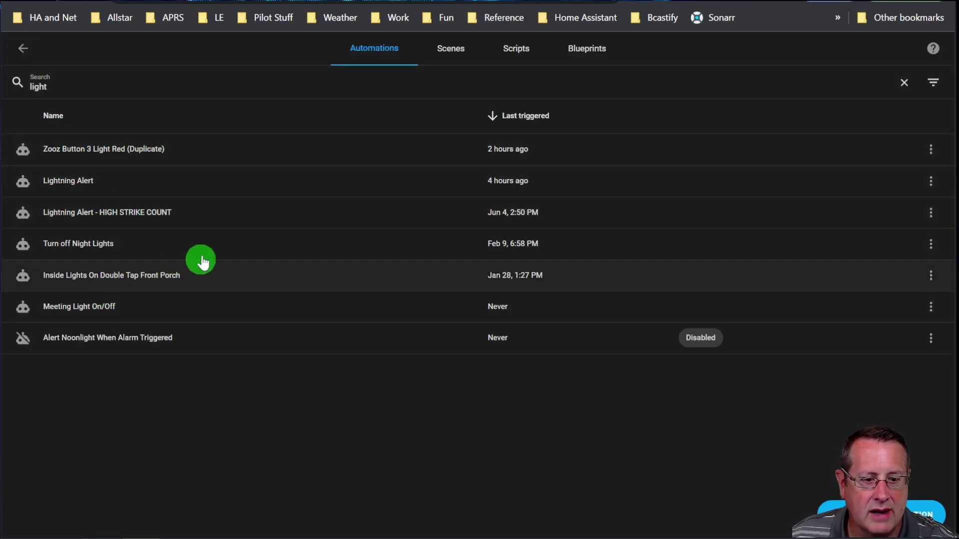
- Open the Lightning Alert - HIGH STRIKE COUNT automation, and review its Pushover notification action and its YAML
{"action": "left_click", "coordinate": [164, 213]}
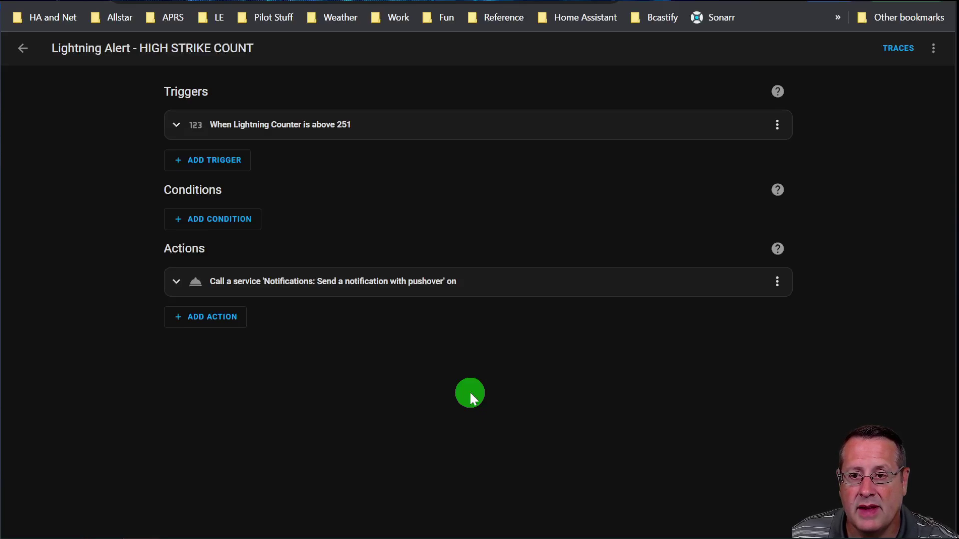
{"action": "left_click", "coordinate": [176, 283]}
{"action": "scroll", "coordinate": [449, 354], "scroll_direction": "down", "scroll_amount": 2}
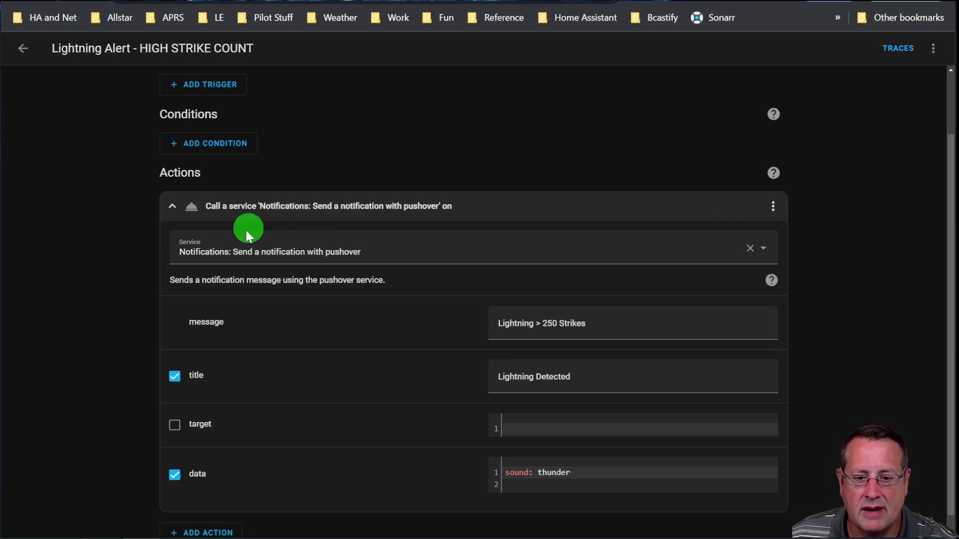
{"action": "left_click", "coordinate": [941, 58]}
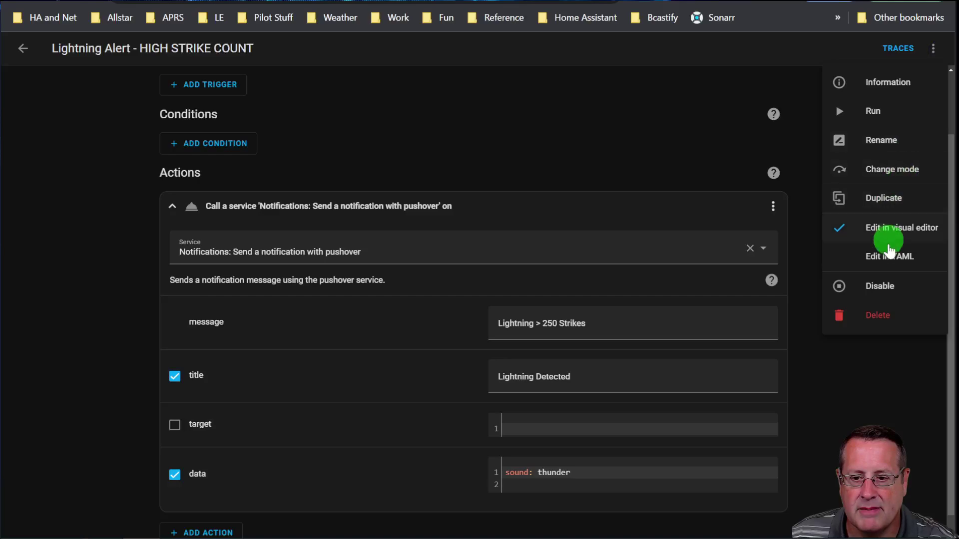
{"action": "left_click", "coordinate": [887, 255]}
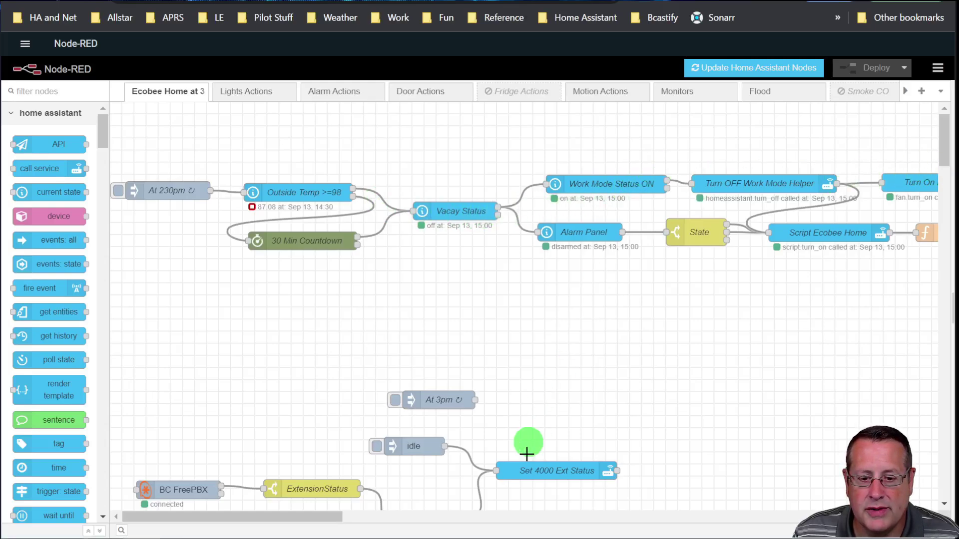
- Examine the Ecobee Home at 3 flow in Node-RED from the At 230pm node through to the pushover node
{"action": "left_click_drag", "start_coordinate": [299, 518], "coordinate": [334, 519]}
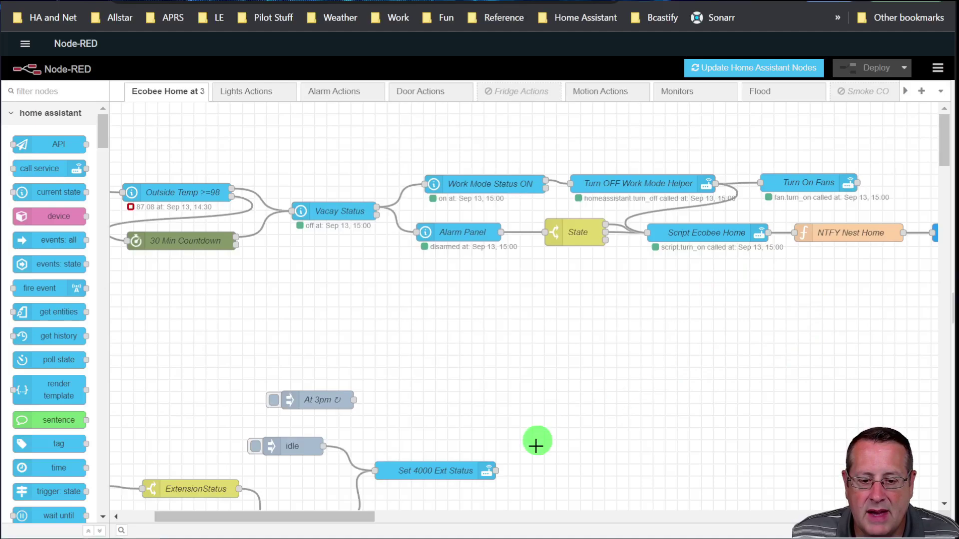
{"action": "left_click_drag", "start_coordinate": [358, 517], "coordinate": [374, 522]}
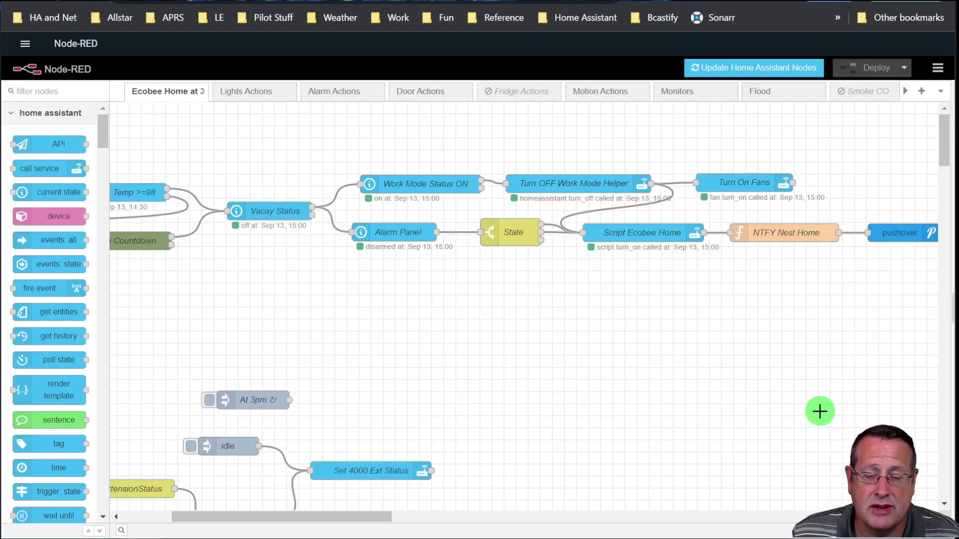
{"action": "left_click_drag", "start_coordinate": [372, 514], "coordinate": [300, 515]}
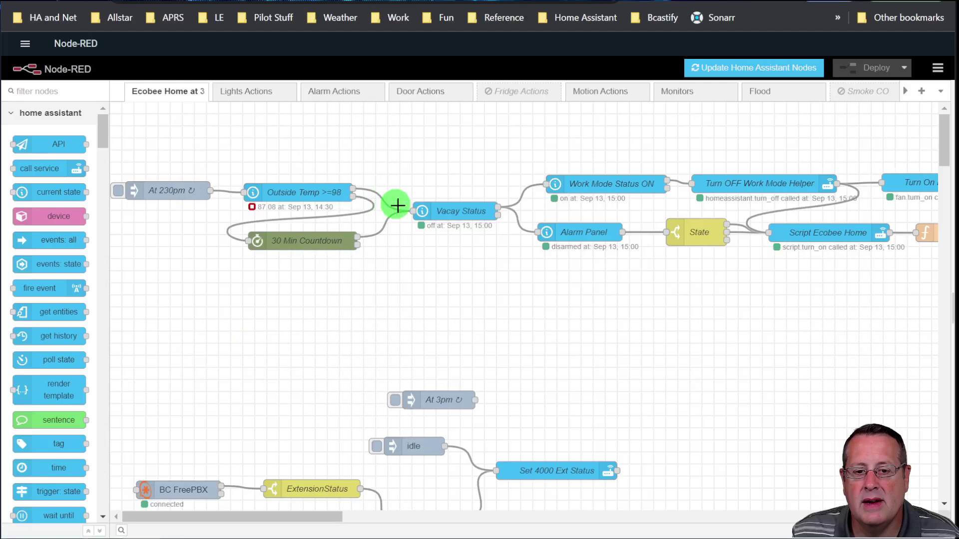
{"action": "left_click_drag", "start_coordinate": [280, 516], "coordinate": [349, 516]}
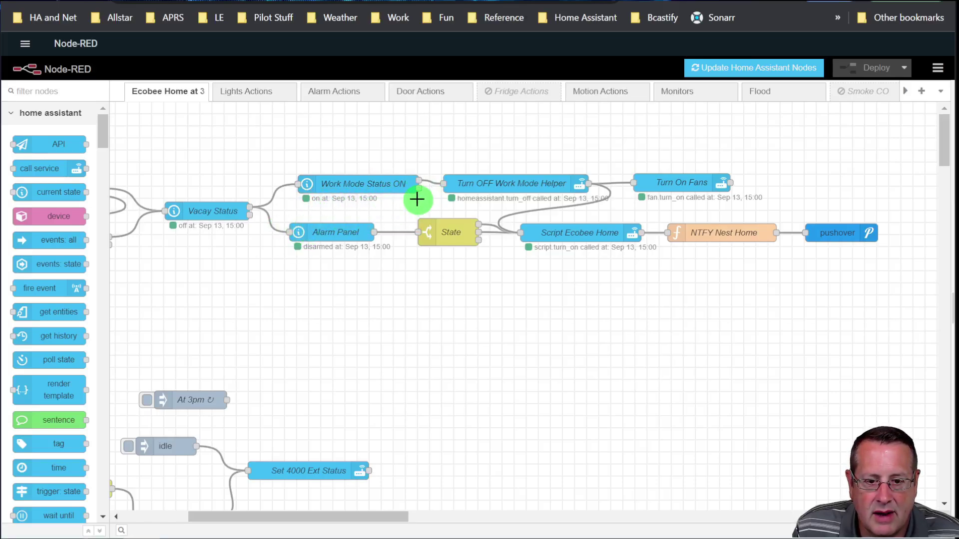
- Reroute the Alarm Panel node's input from Vacay Status to the second output of Work Mode Status ON, and deploy the flow
{"action": "left_click_drag", "start_coordinate": [419, 188], "coordinate": [291, 233]}
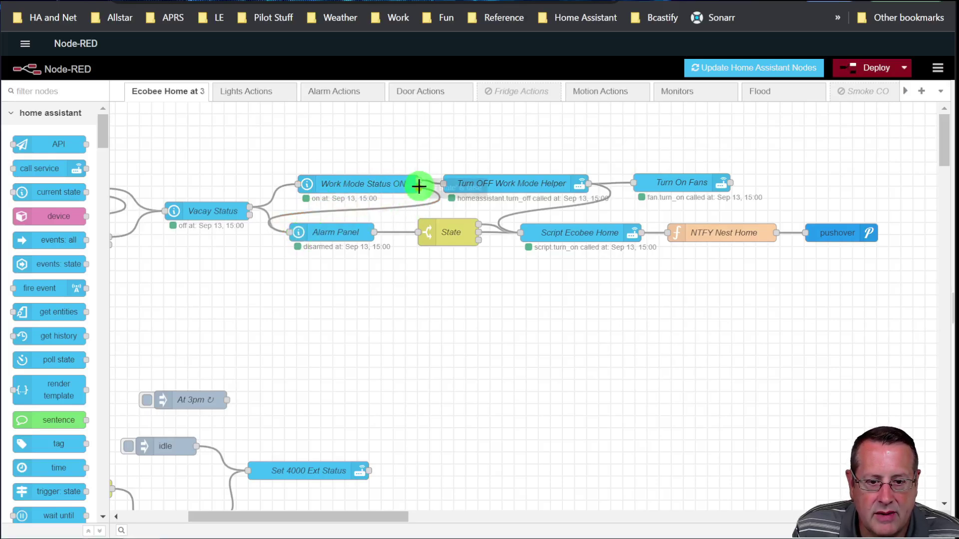
{"action": "left_click", "coordinate": [266, 214]}
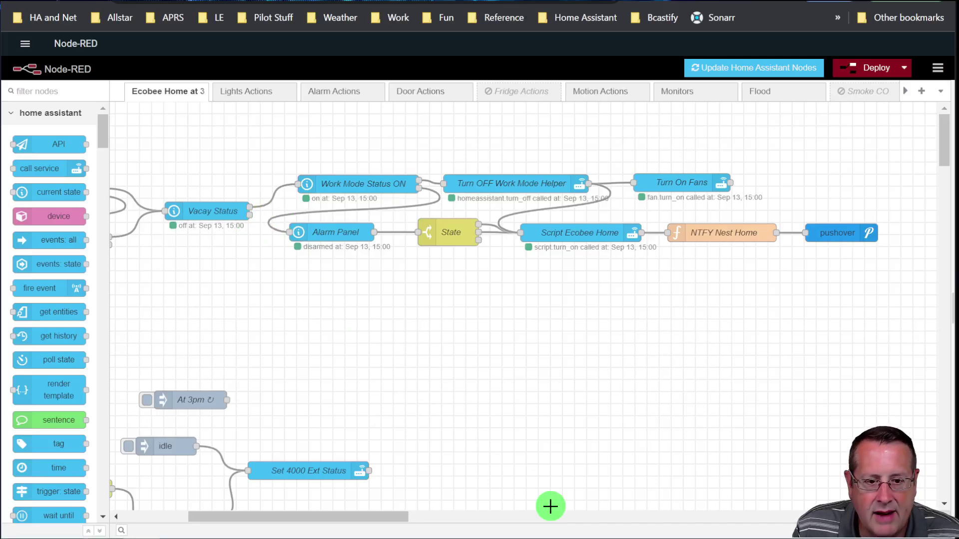
{"action": "left_click", "coordinate": [881, 69]}
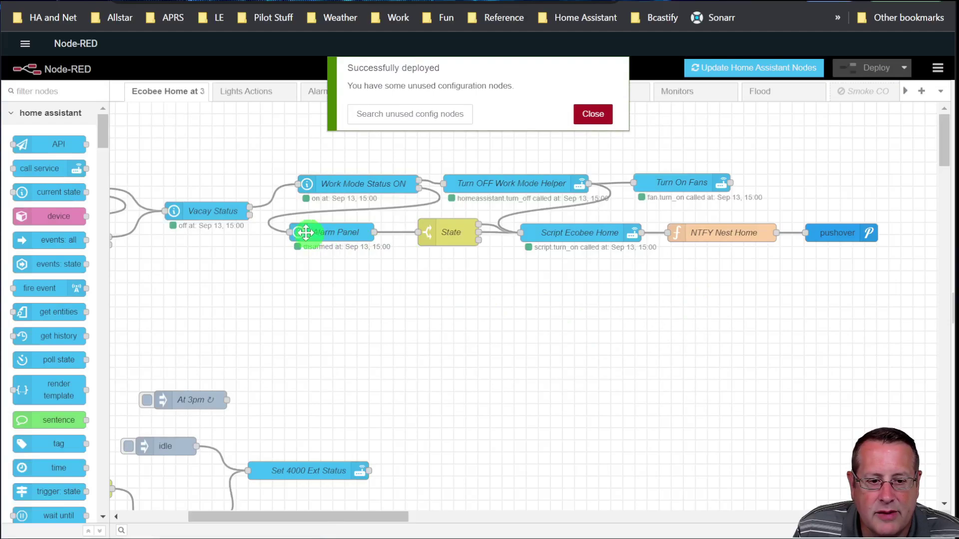